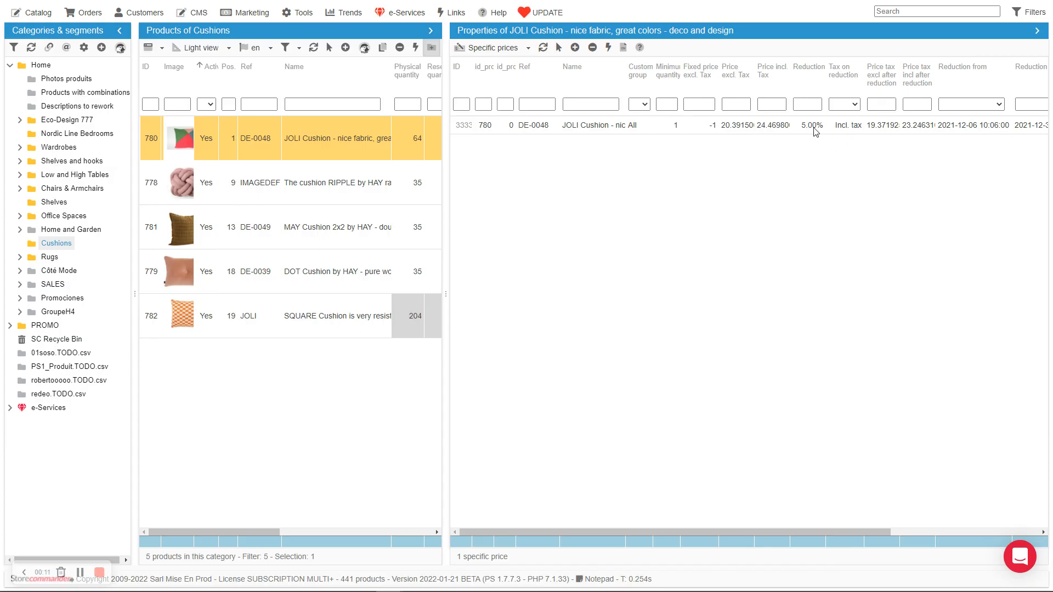
Select all five products in the Cushions category to list their specific prices together
click(824, 130)
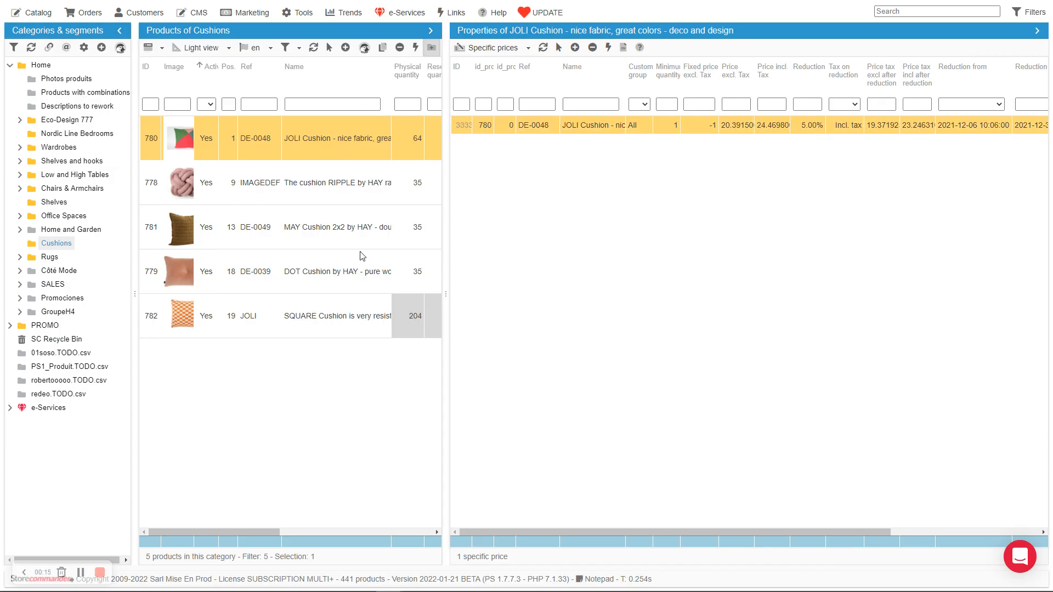
ctrl+click(373, 224)
ctrl+click(373, 225)
ctrl+click(370, 272)
ctrl+click(369, 320)
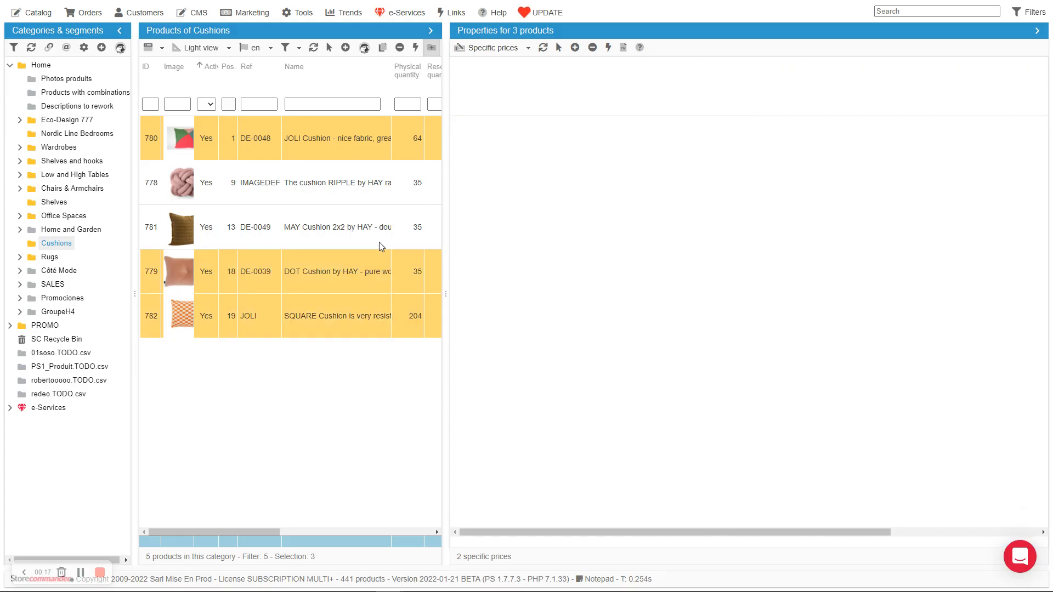
ctrl+click(382, 240)
ctrl+click(393, 181)
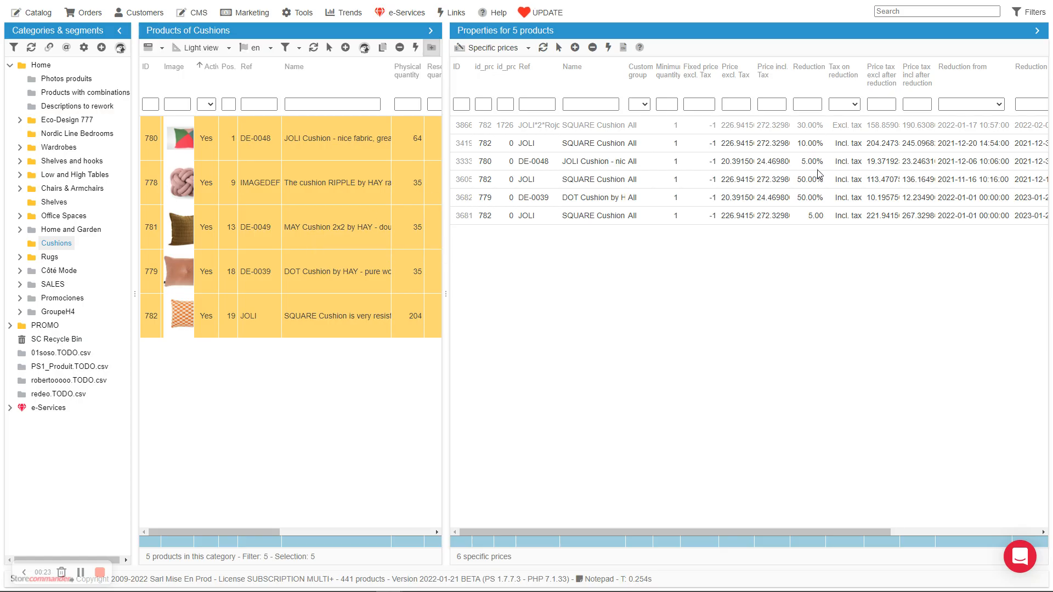
Open the catalog-wide Specific prices window and list prices for the Home category including its subcategories, with a narrower category pane
click(39, 15)
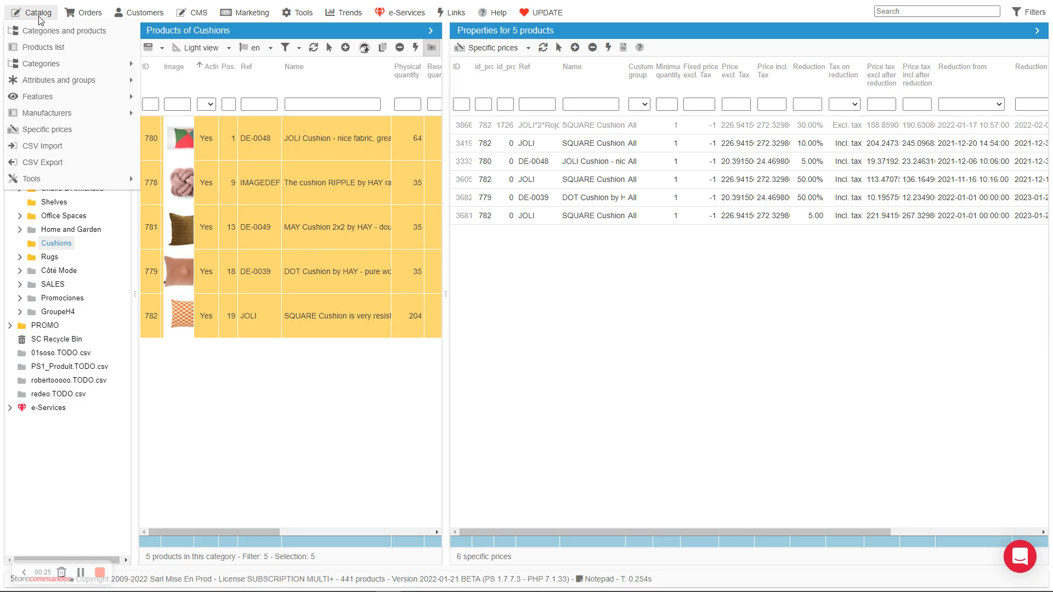
click(69, 131)
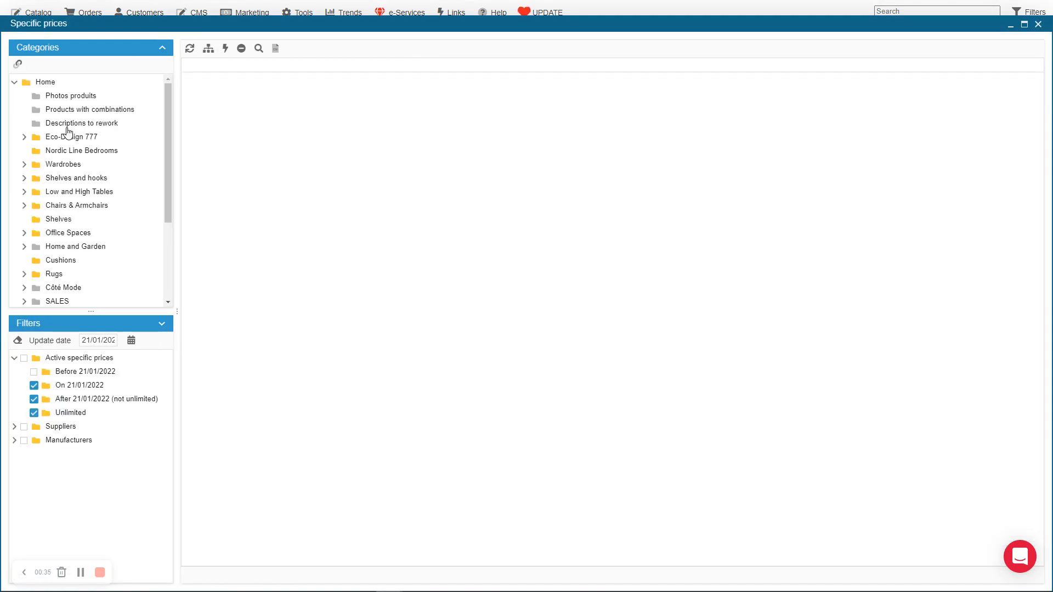
drag(177, 170, 168, 171)
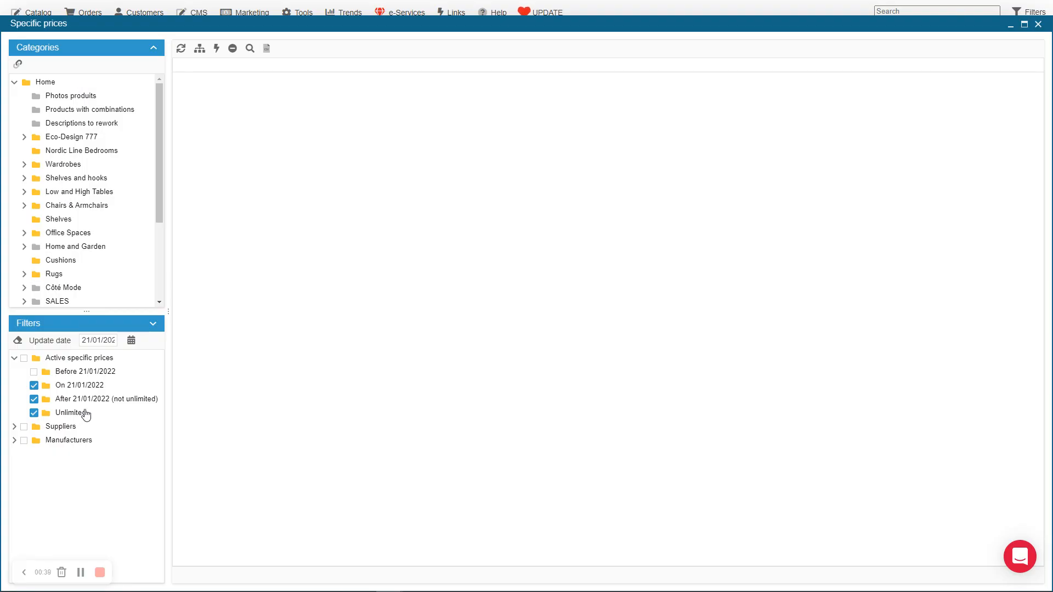
click(46, 82)
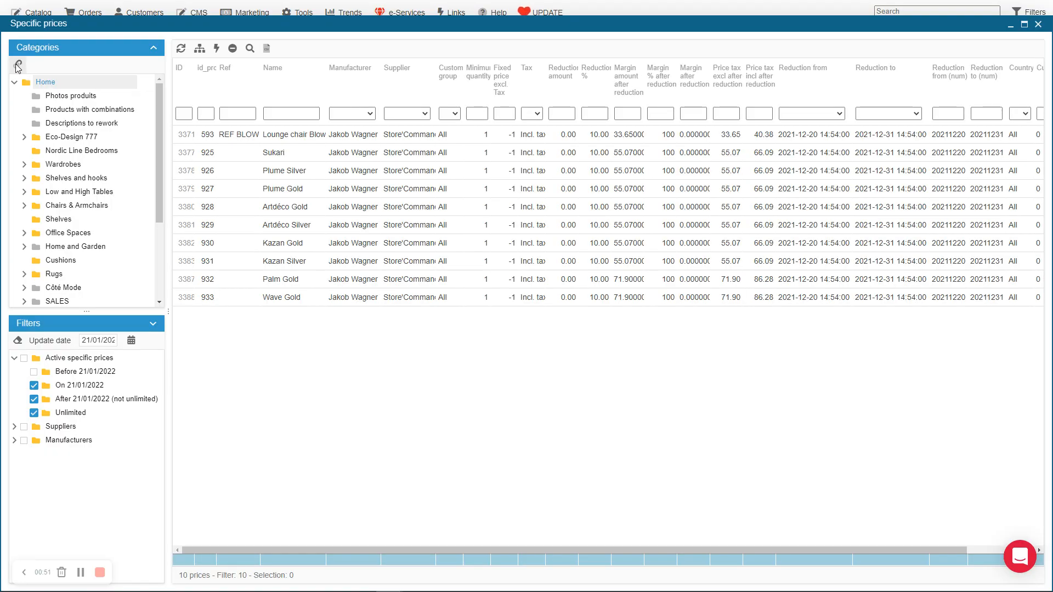
click(18, 65)
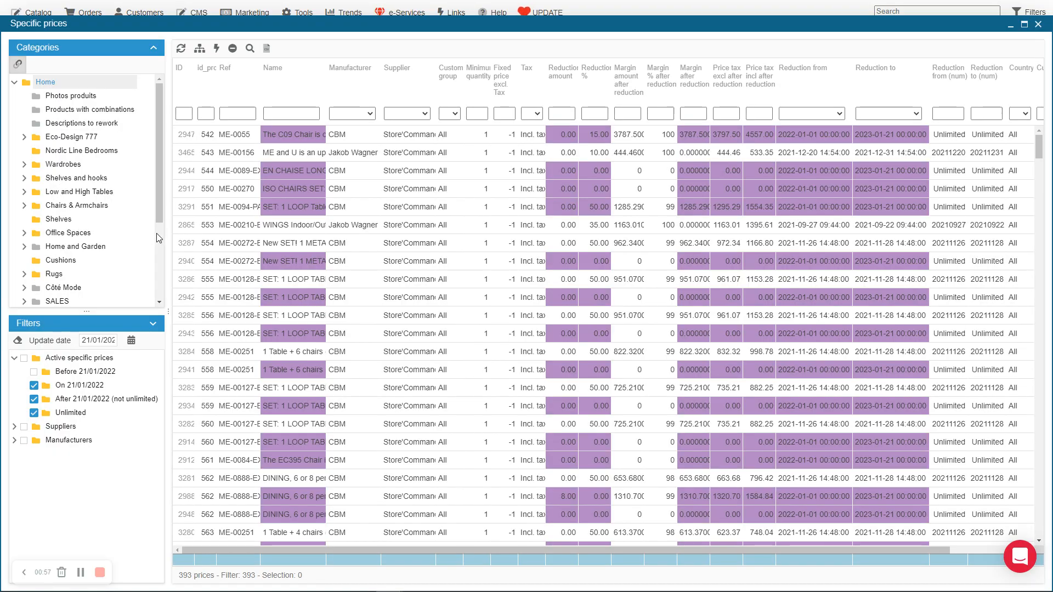
drag(167, 231, 273, 200)
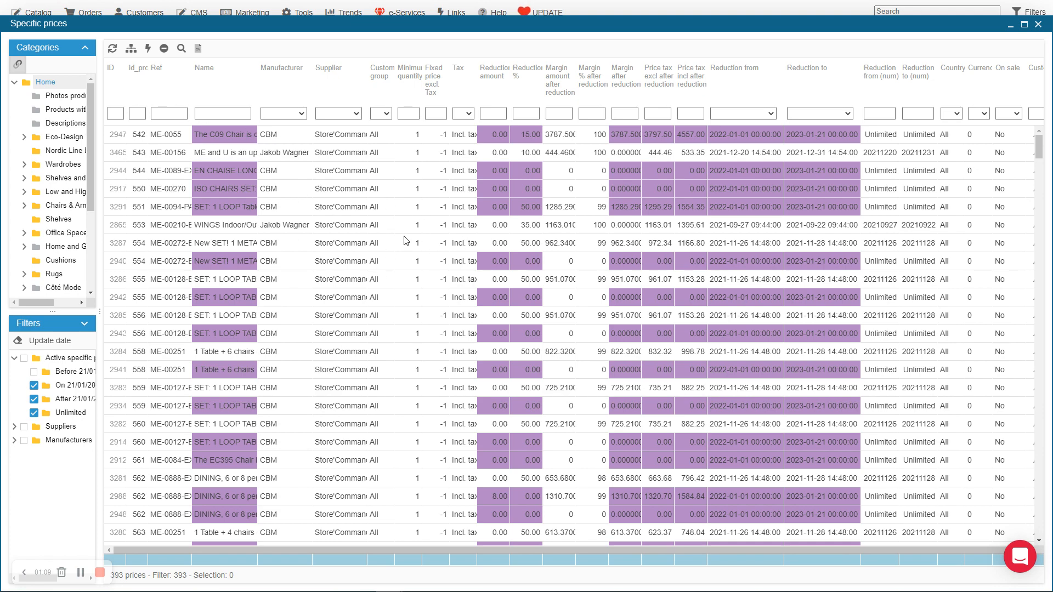
Filter the specific prices by a reduction percentage of 50
click(357, 114)
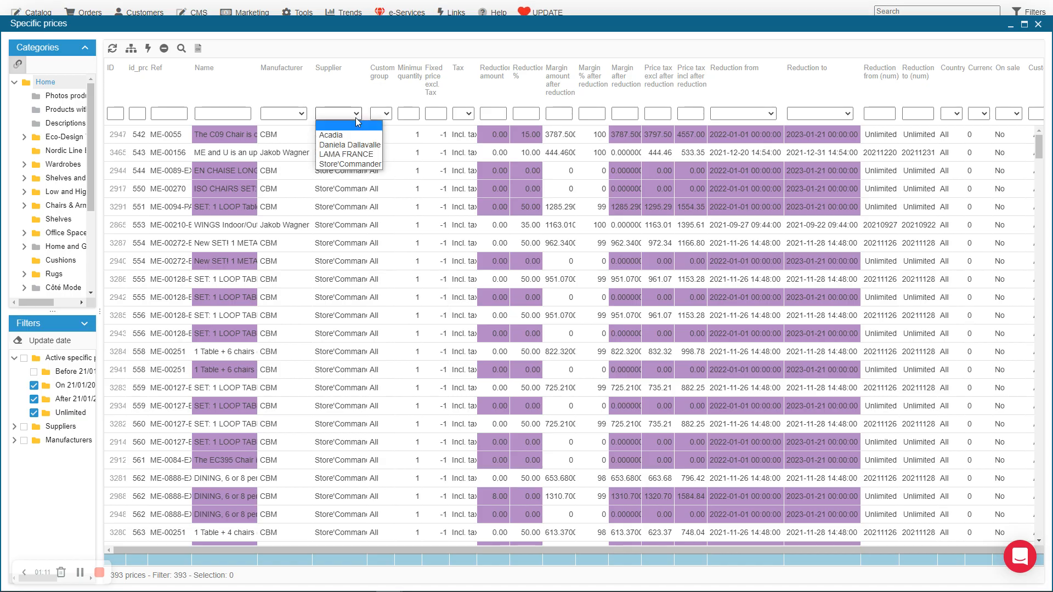
click(357, 124)
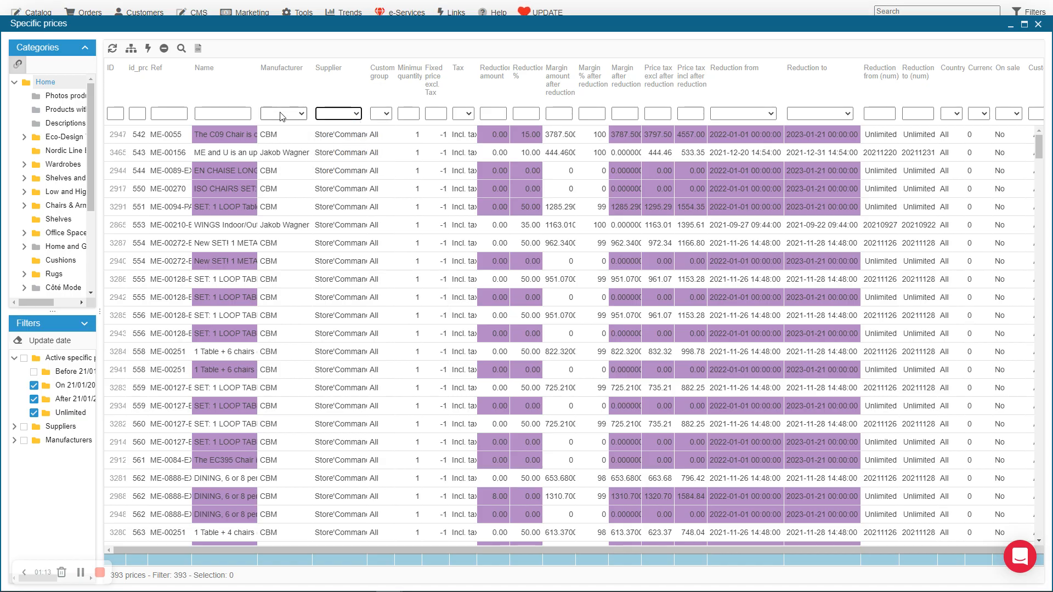
click(526, 114)
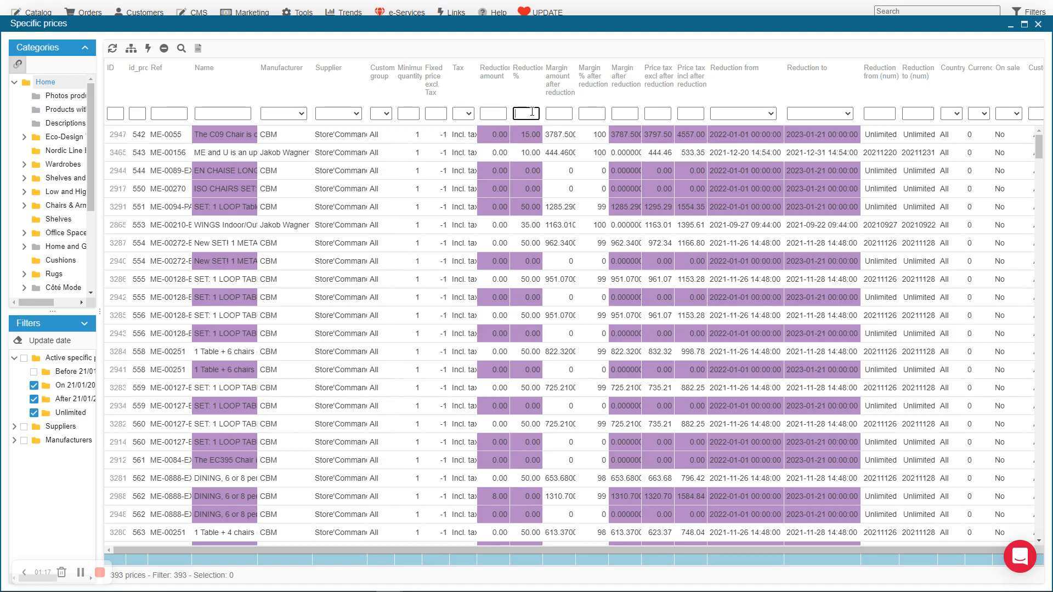
text(15)
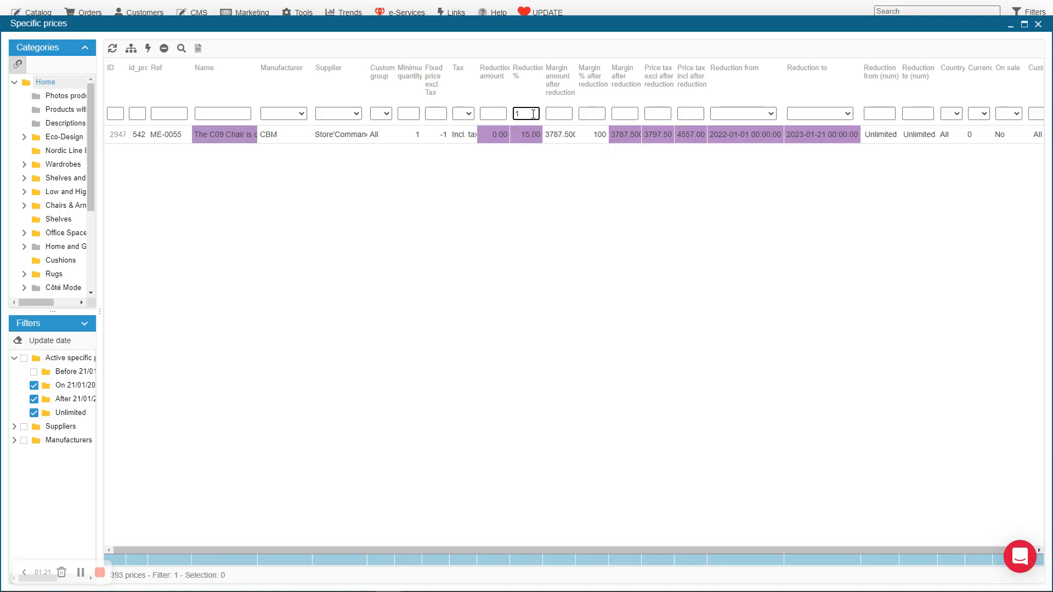
text(50)
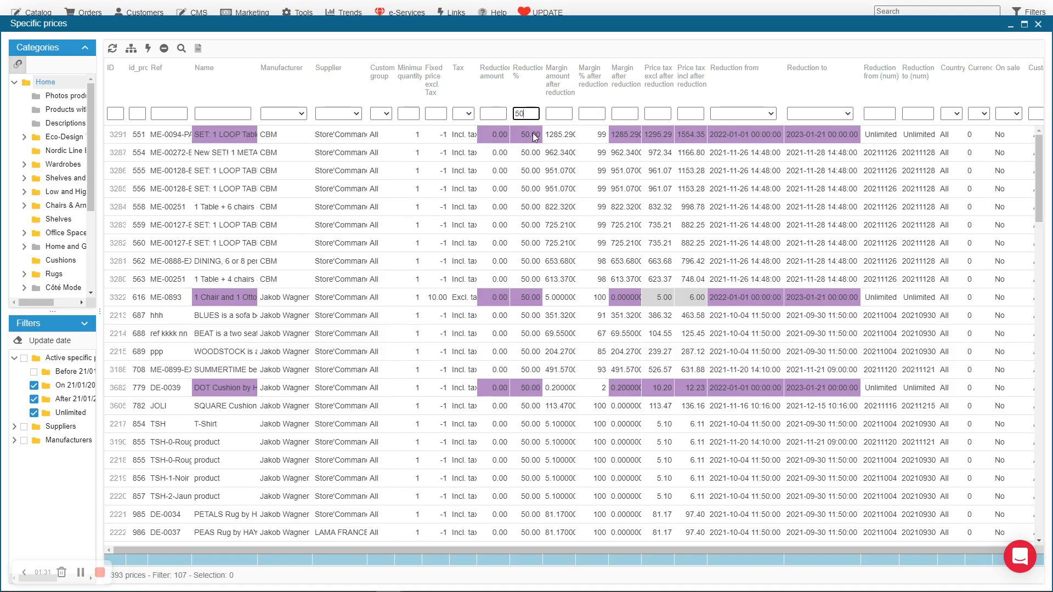
Set the reduction percentage of the first listed specific price, for product 551, to 55
click(551, 142)
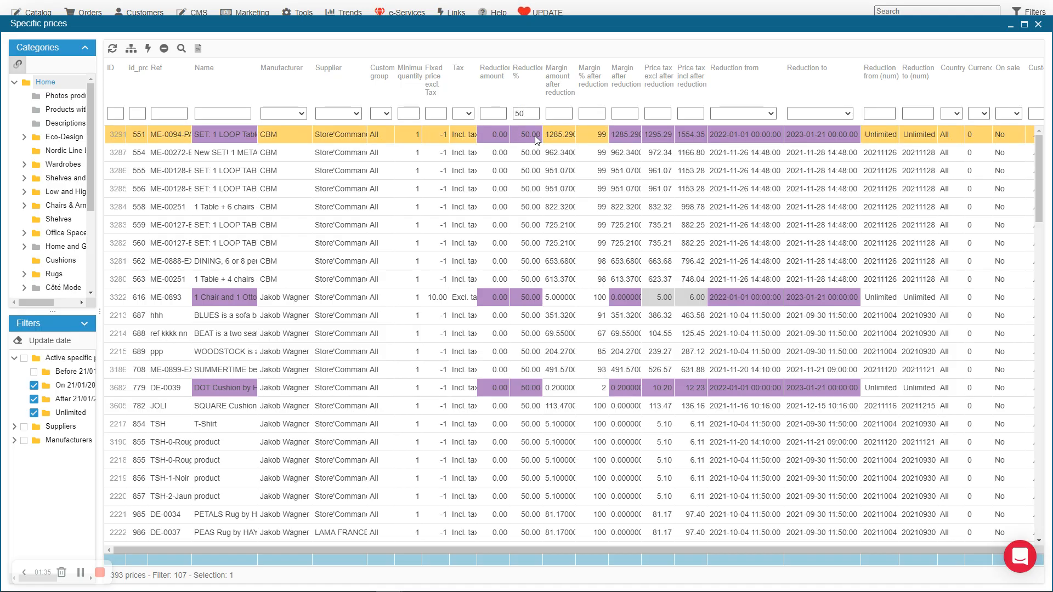
double_click(534, 136)
text(5)
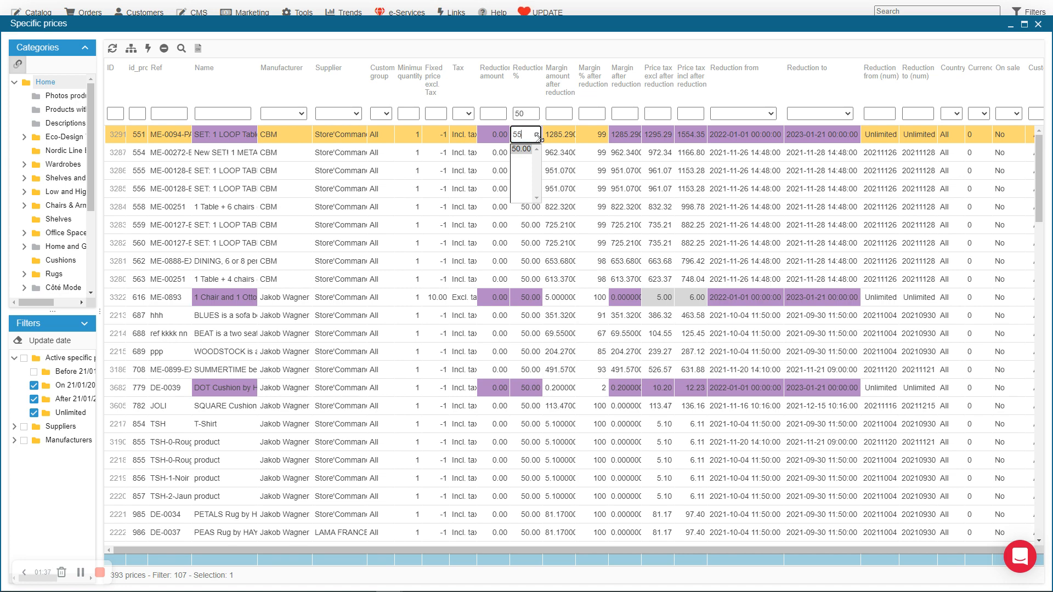
text(5)
key(Return)
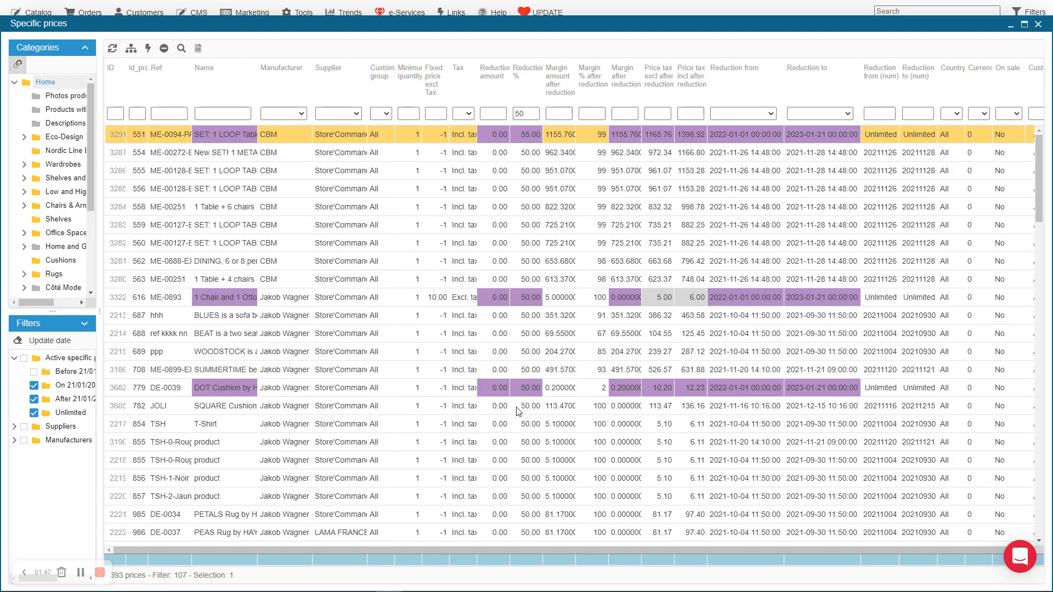
Copy the 55.00 reduction percentage and paste it onto all the filtered specific prices
right_click(529, 135)
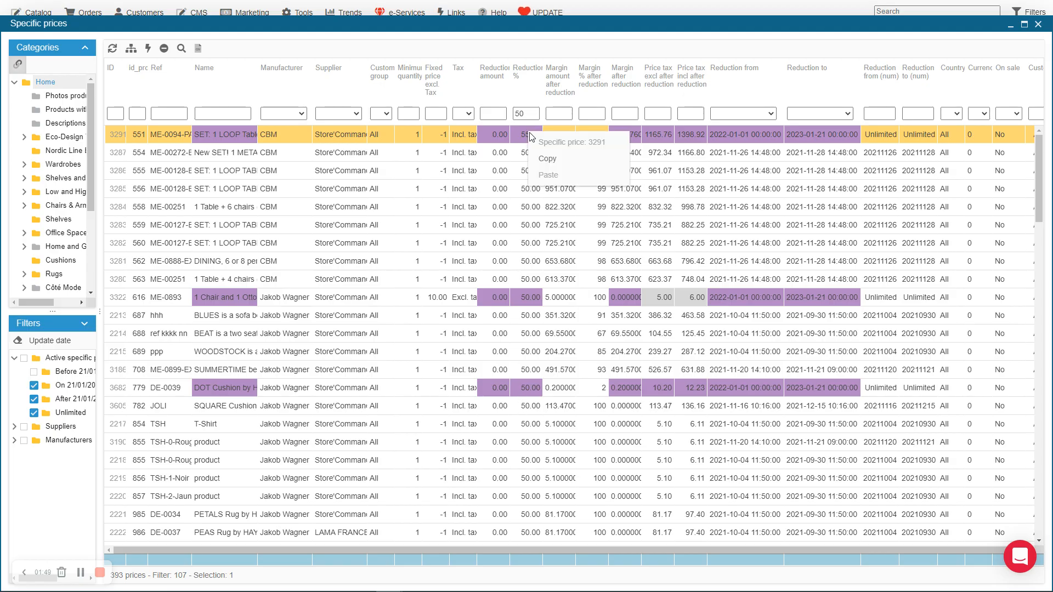
click(545, 159)
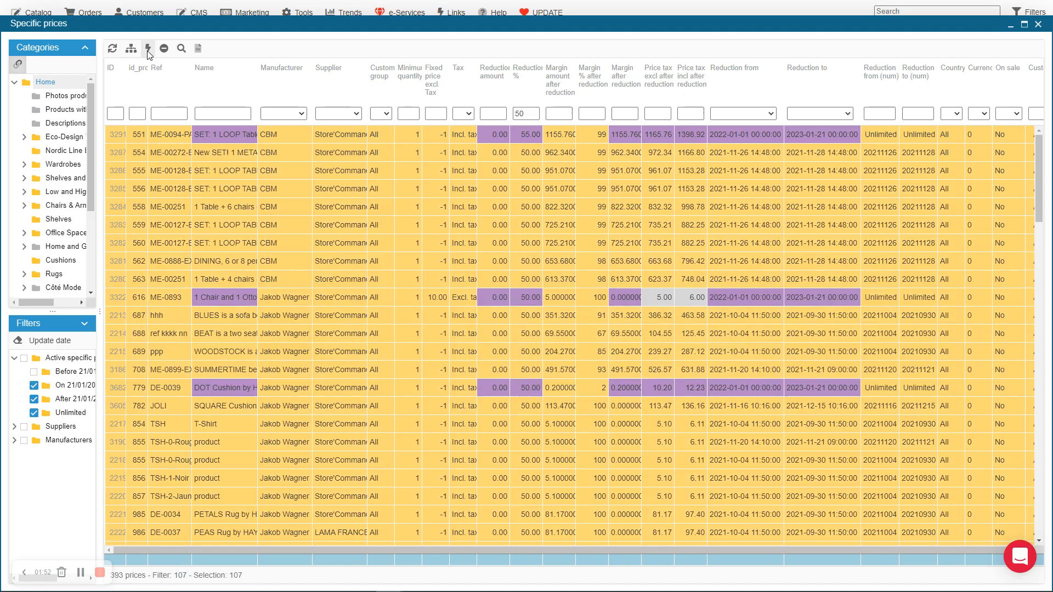
click(147, 48)
right_click(535, 147)
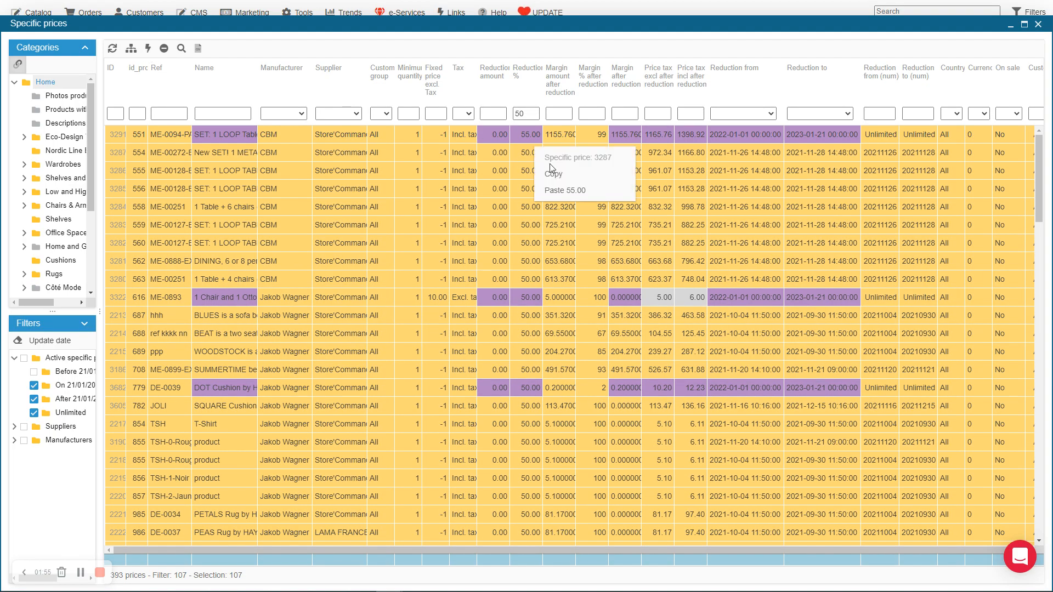
click(580, 190)
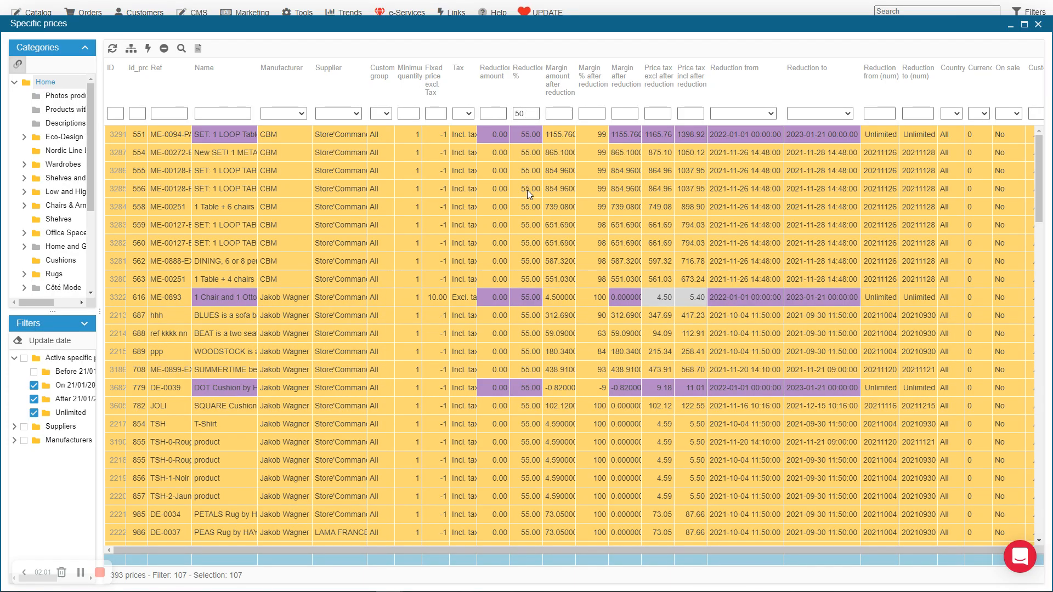
double_click(526, 113)
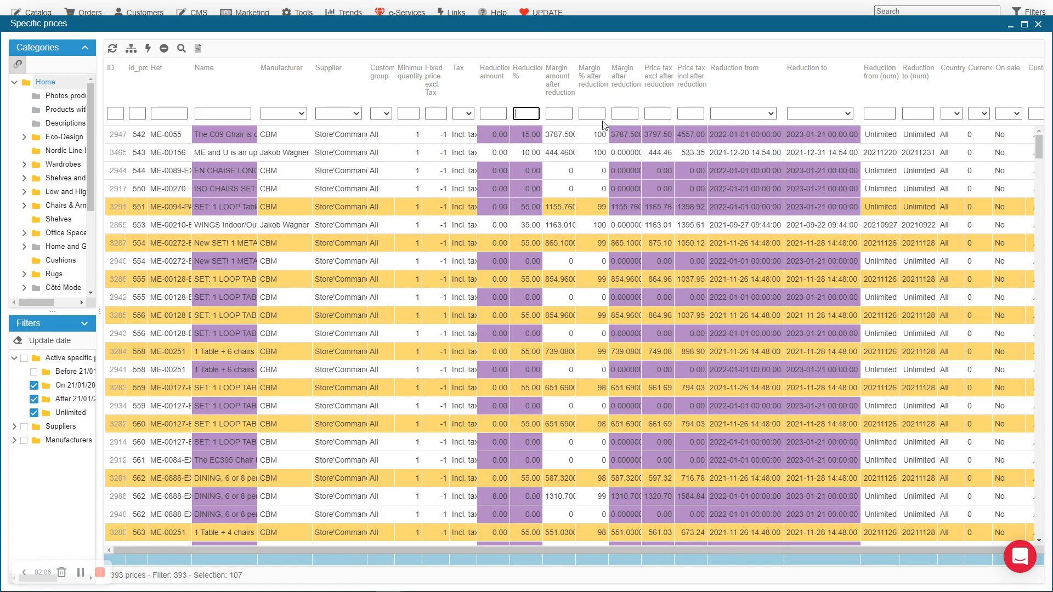
click(819, 114)
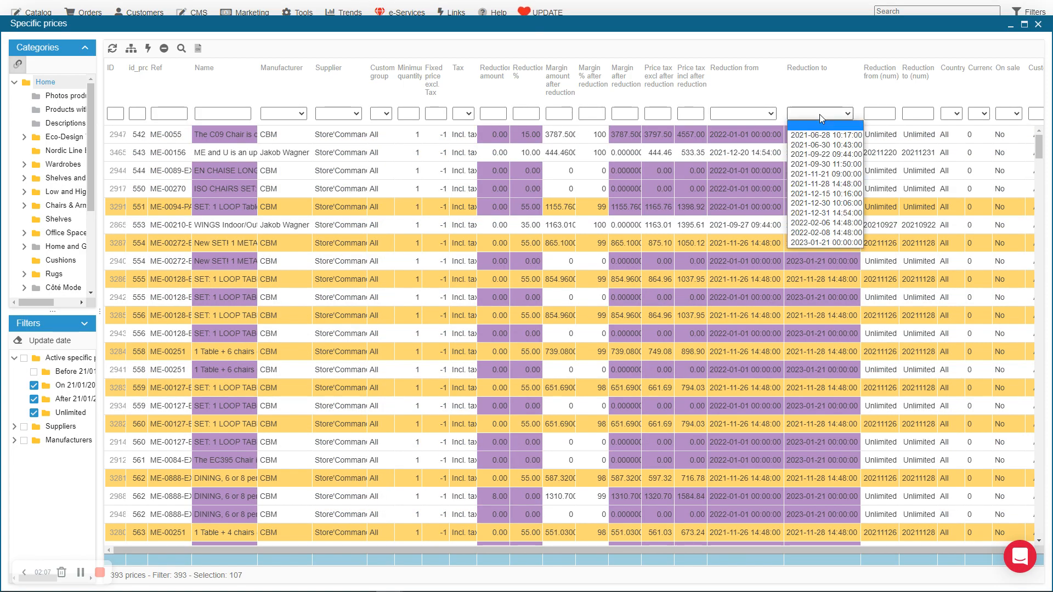
click(826, 223)
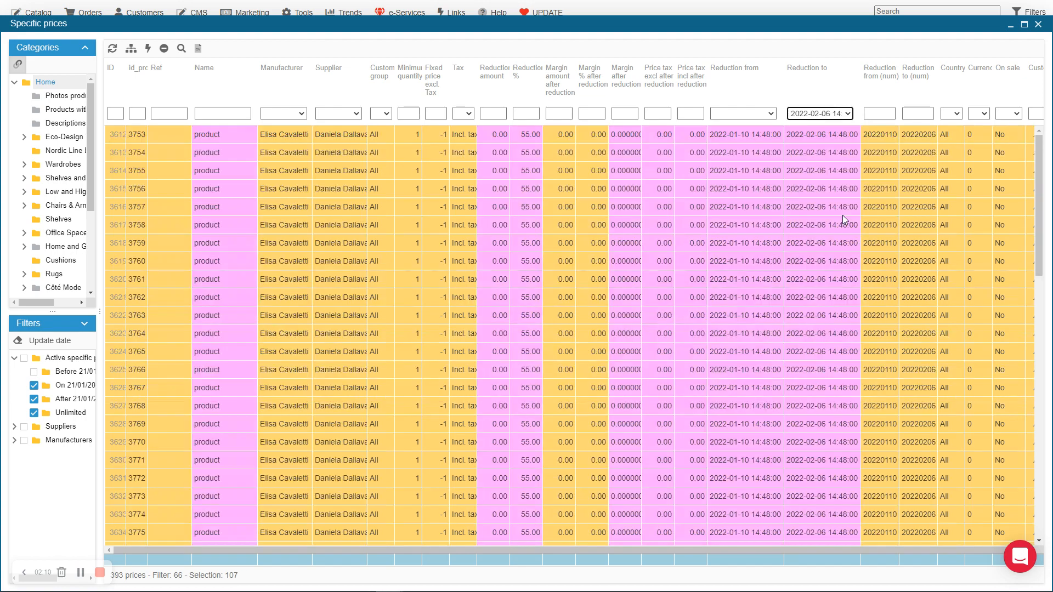
double_click(823, 134)
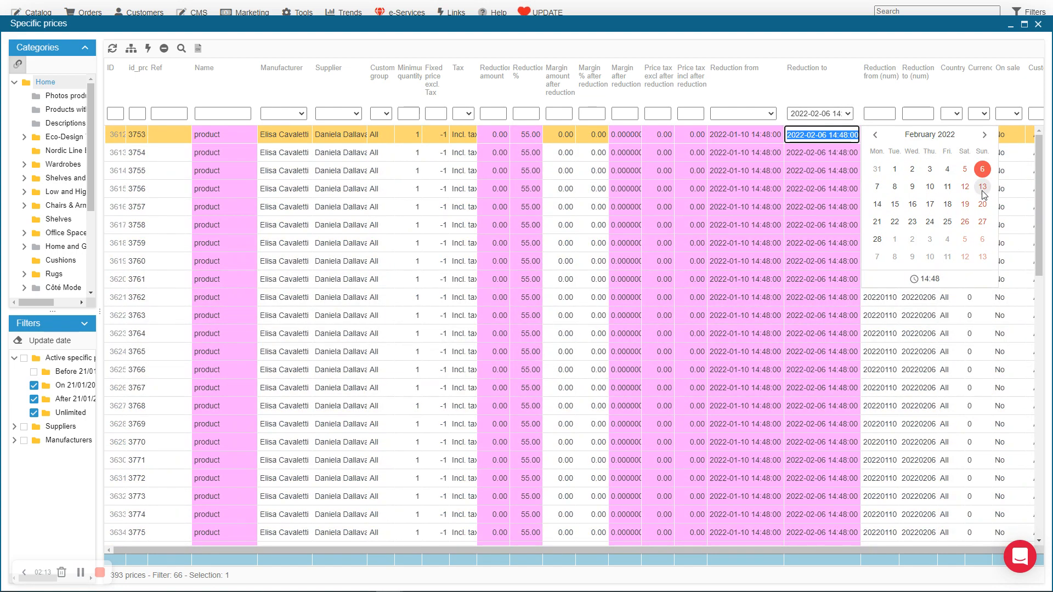
click(912, 187)
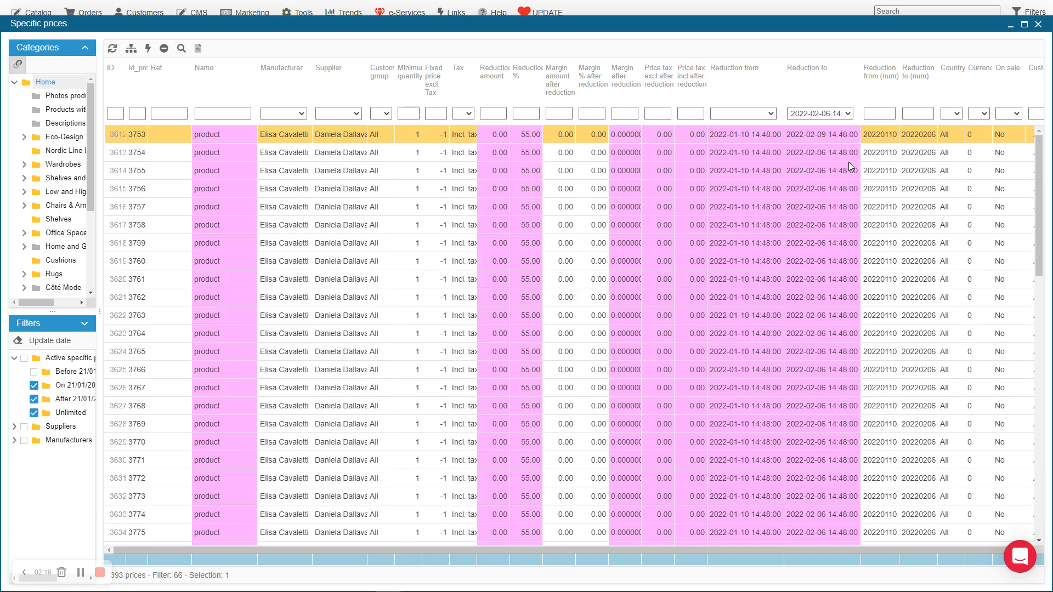
click(148, 48)
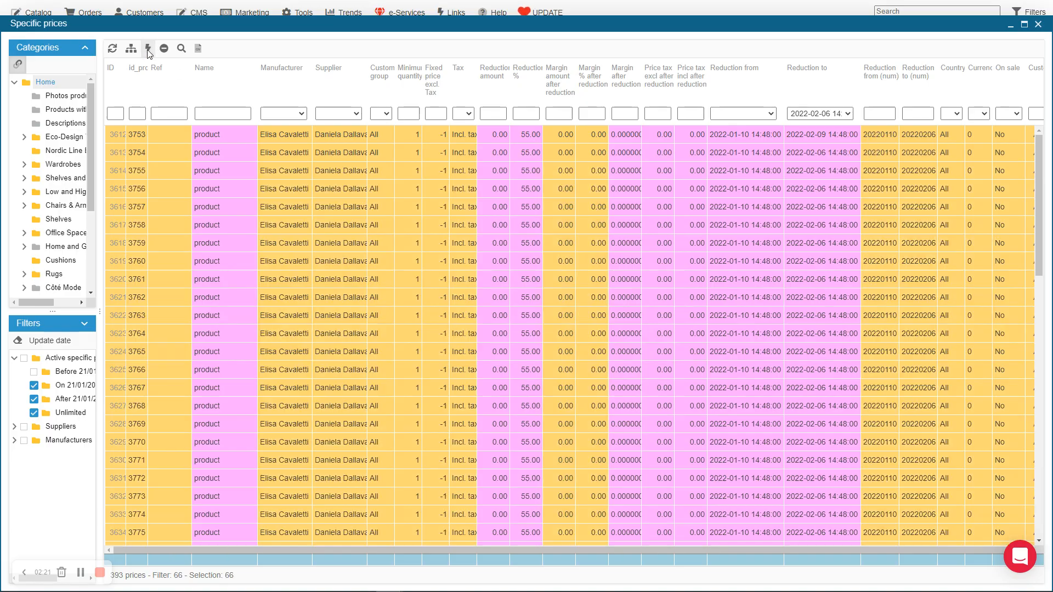
right_click(830, 160)
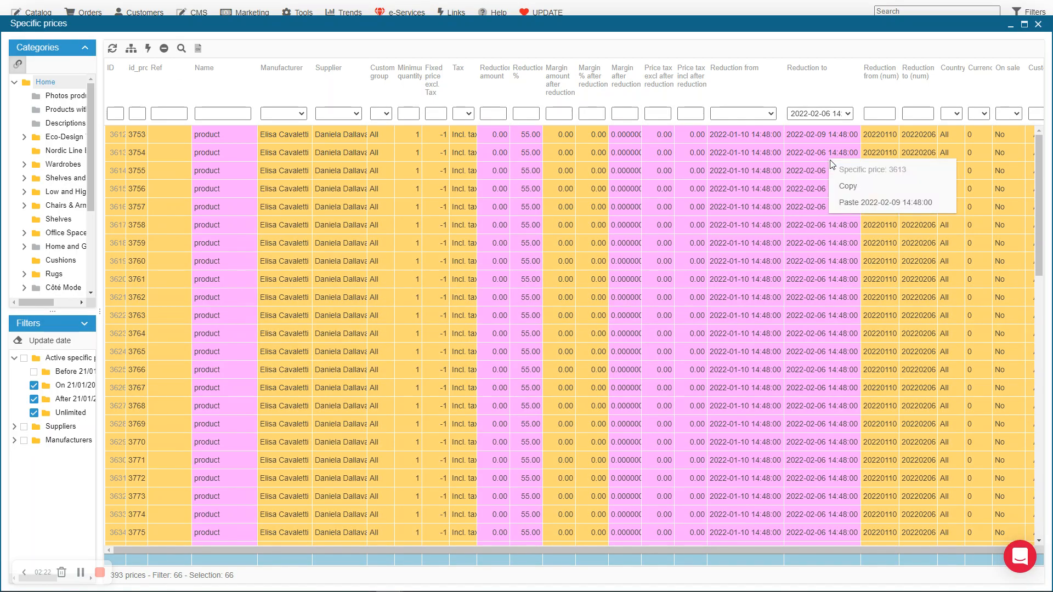
click(885, 205)
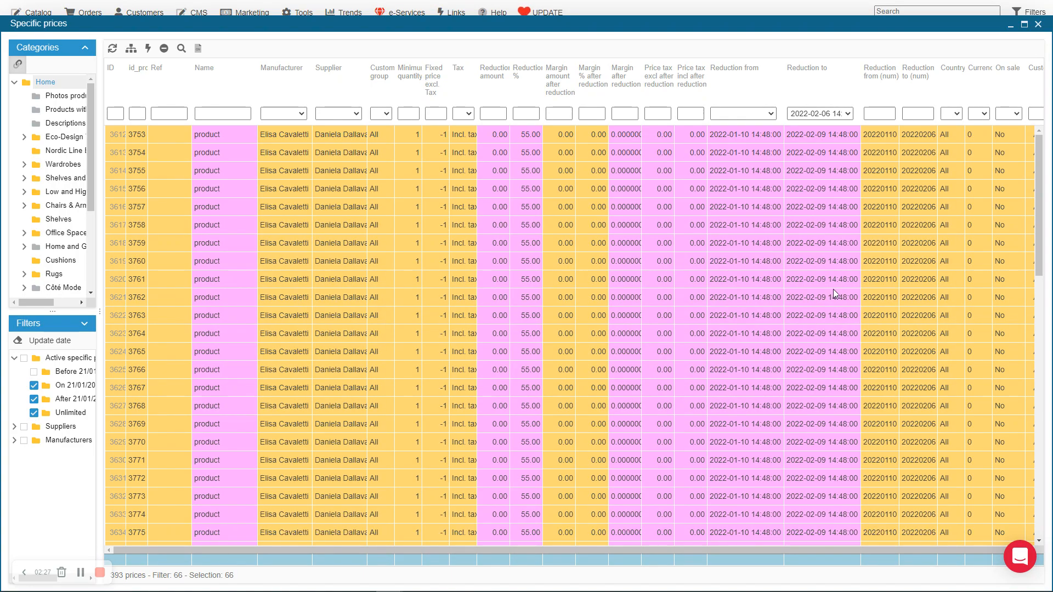
click(853, 206)
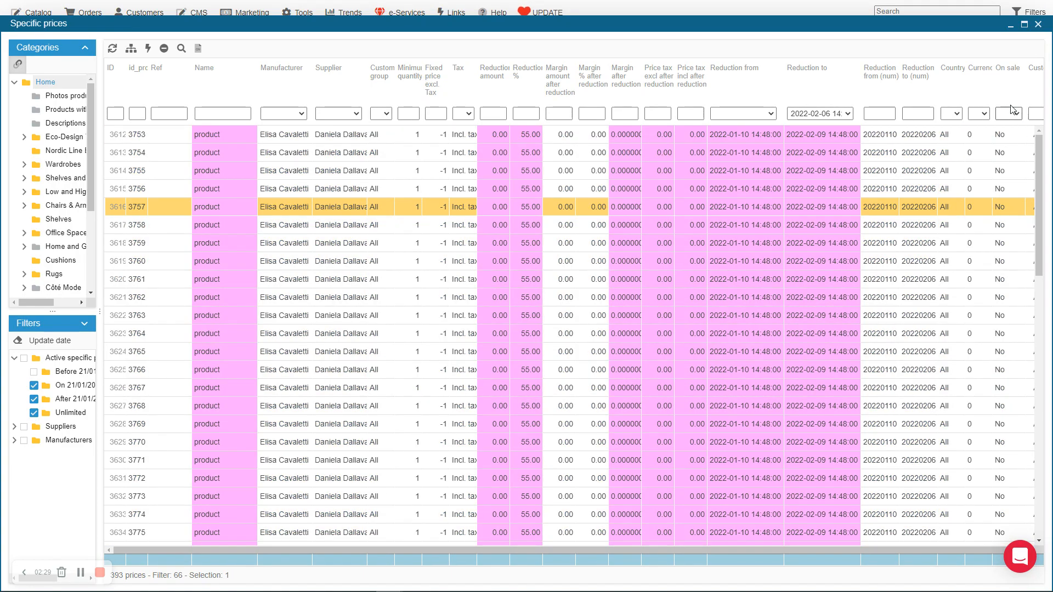
Set On sale to Yes for the first listed specific price, for product 3753
click(1014, 132)
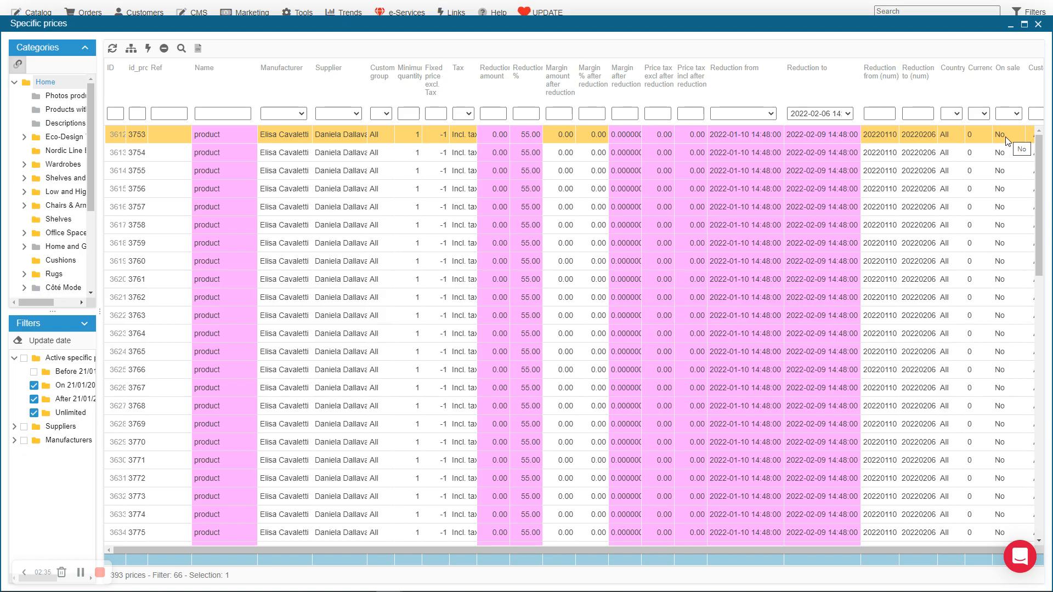
click(1005, 137)
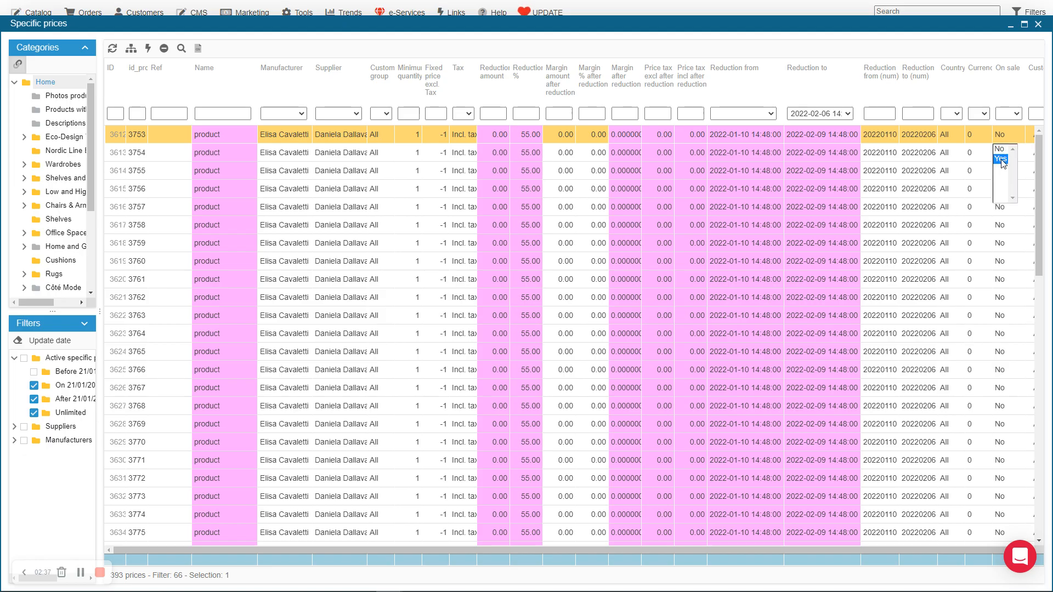
click(1000, 158)
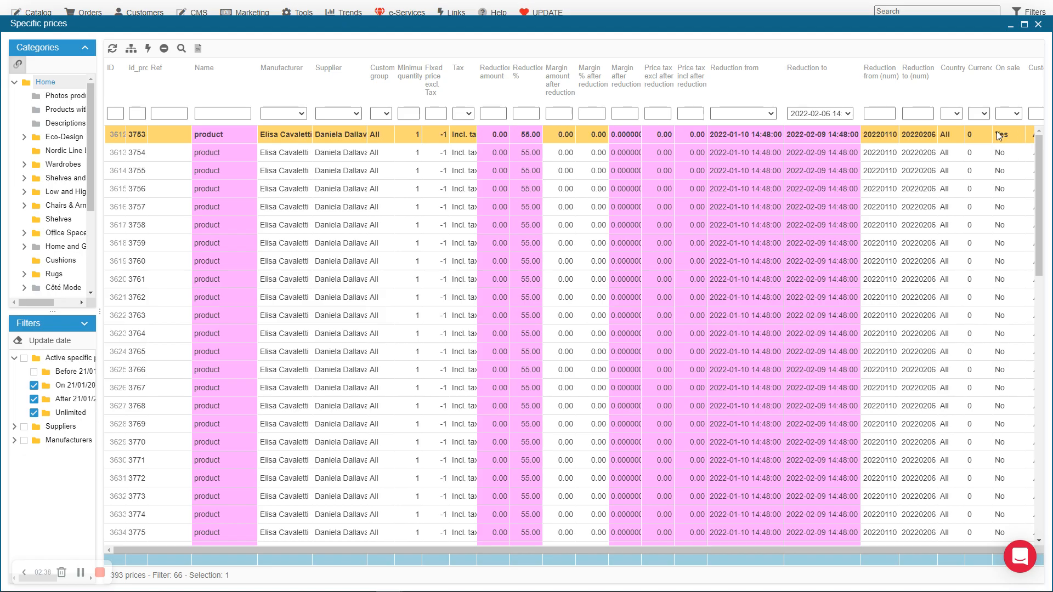
Copy the On sale value Yes from product 3753's specific price and paste it onto all the filtered prices
click(148, 48)
right_click(1003, 135)
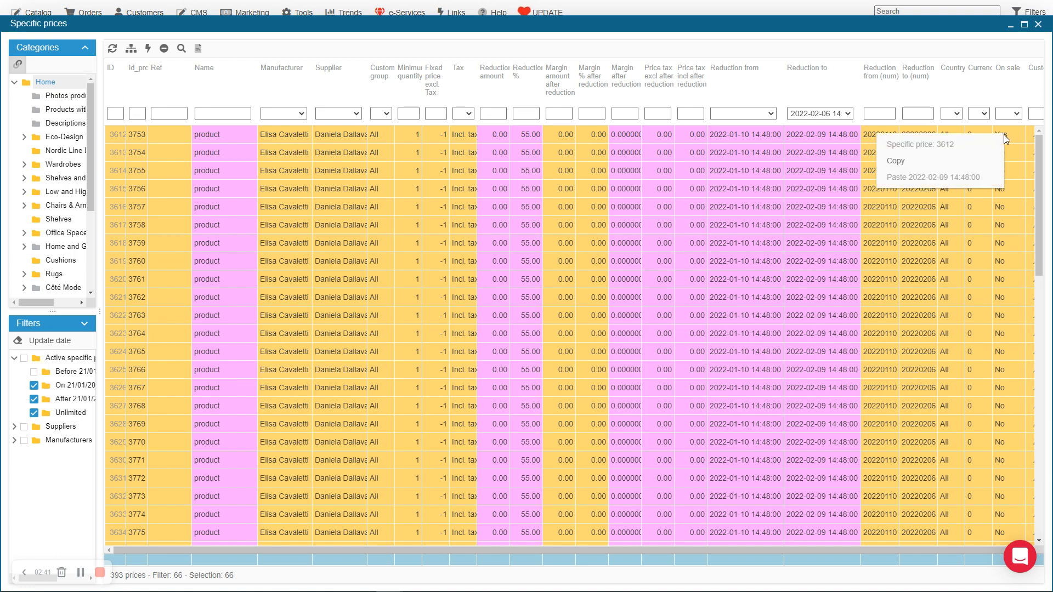
click(985, 161)
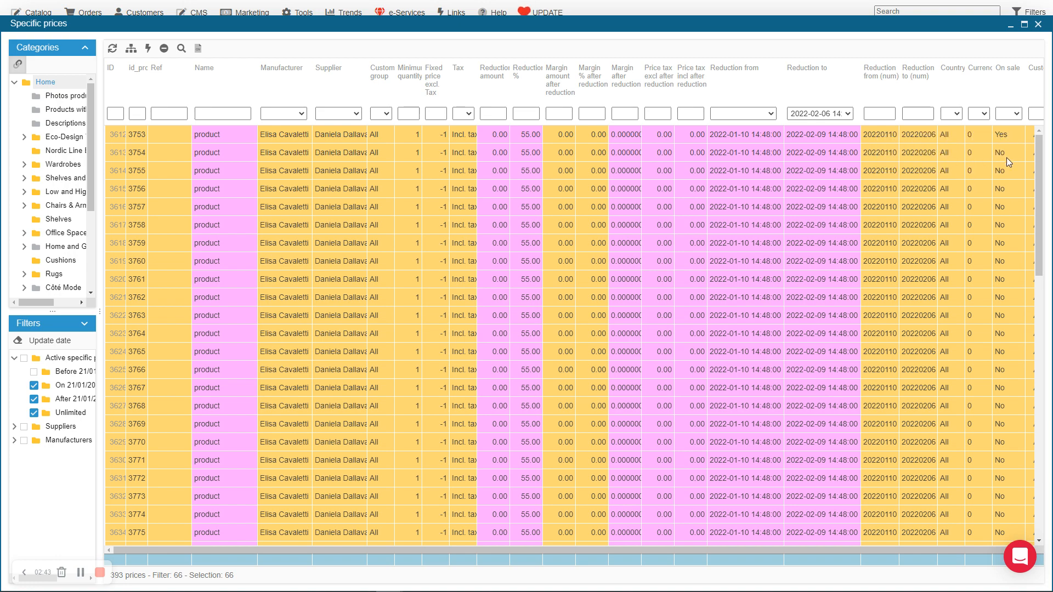
right_click(1008, 154)
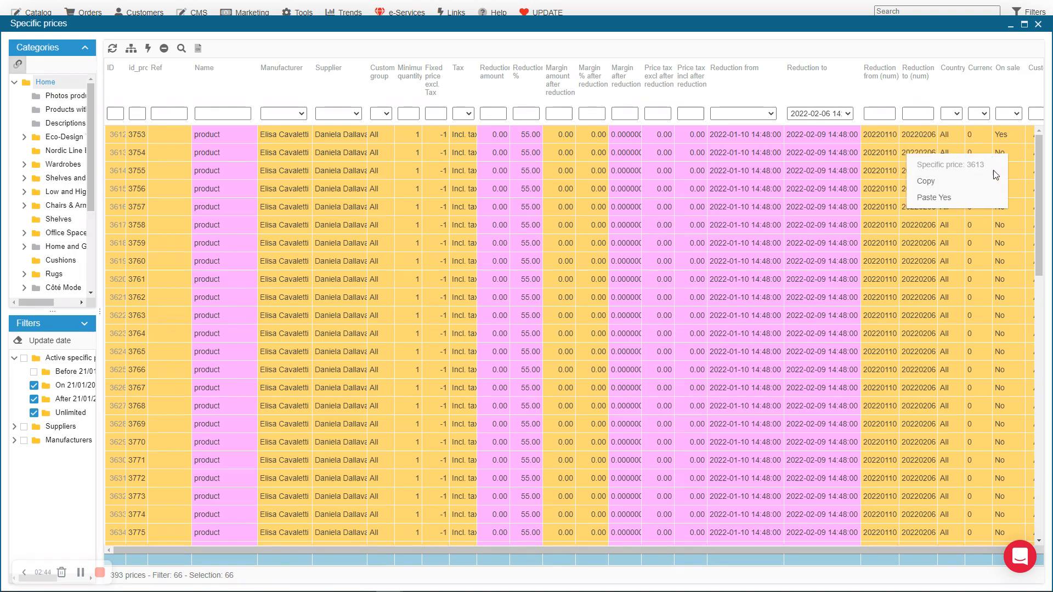
click(1010, 206)
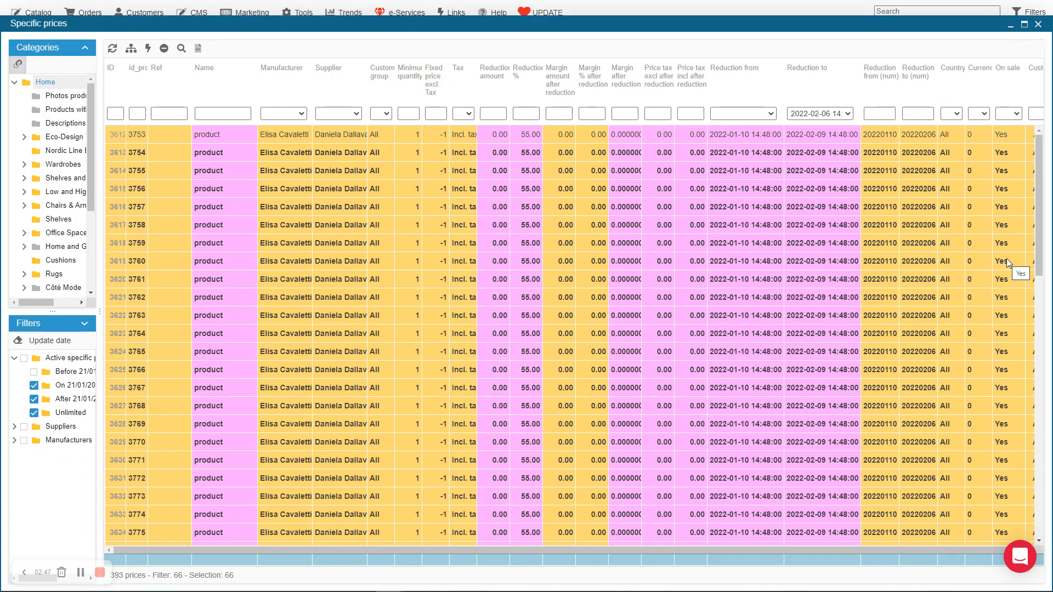
Set On sale to No for the first listed specific price, for product 3753
click(1005, 136)
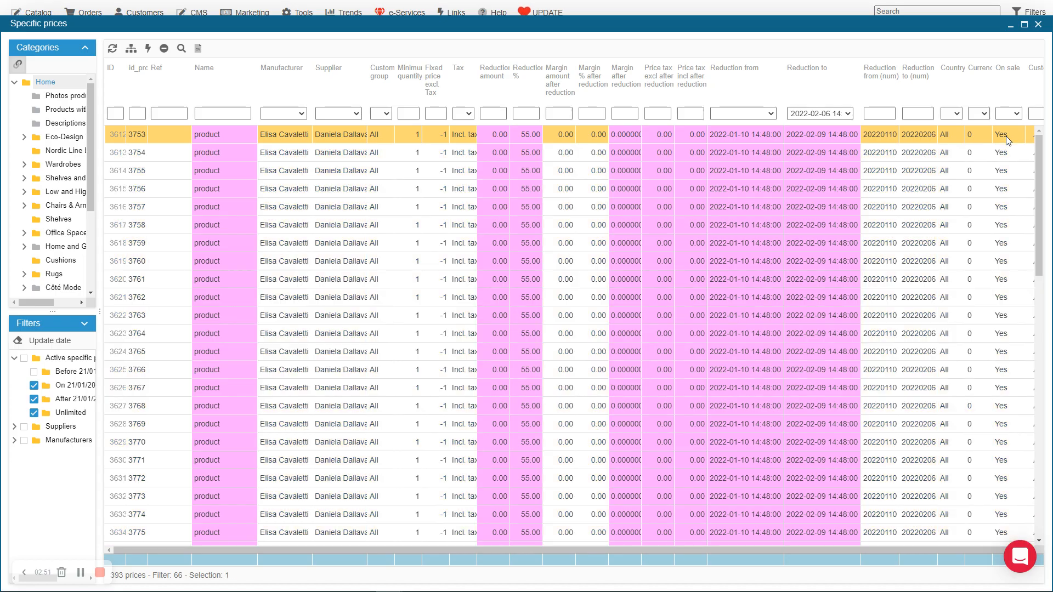
click(1005, 136)
click(998, 156)
click(1001, 139)
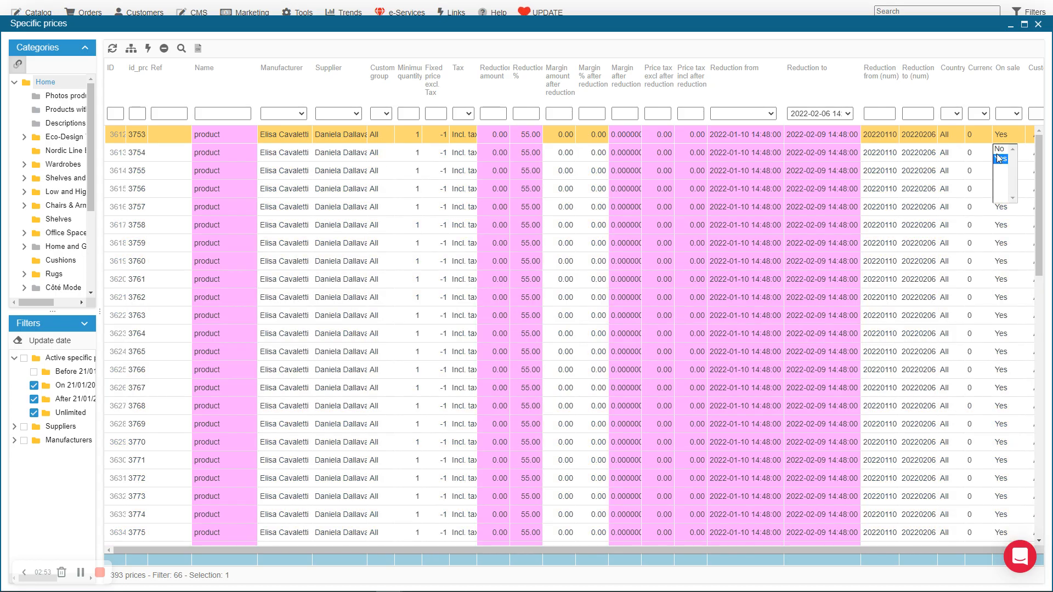
click(1000, 150)
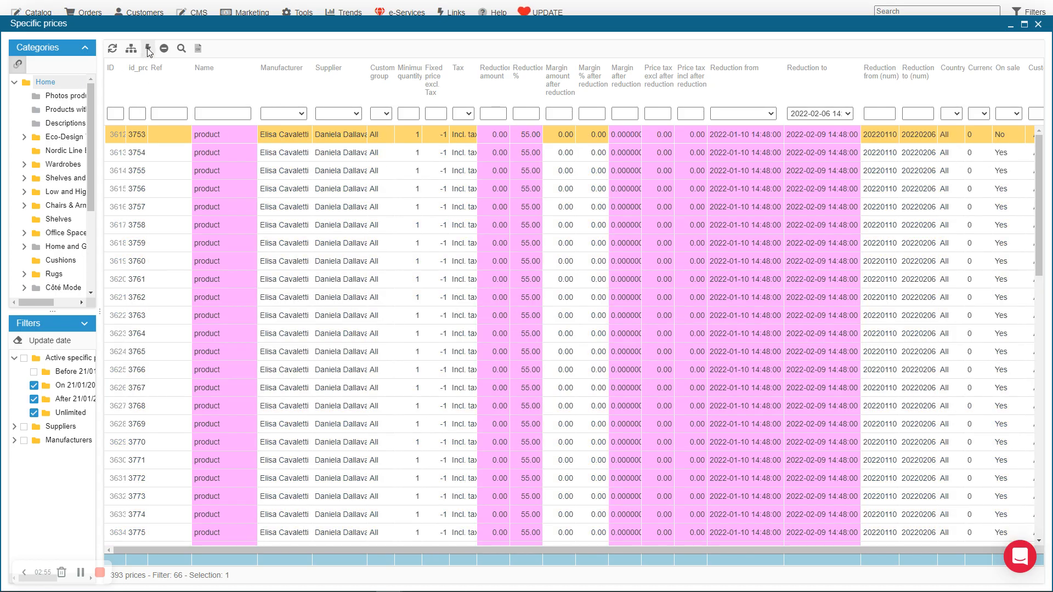
Copy the On sale value No from the first listed price and paste it onto all the filtered prices
key(ctrl+a)
right_click(1003, 131)
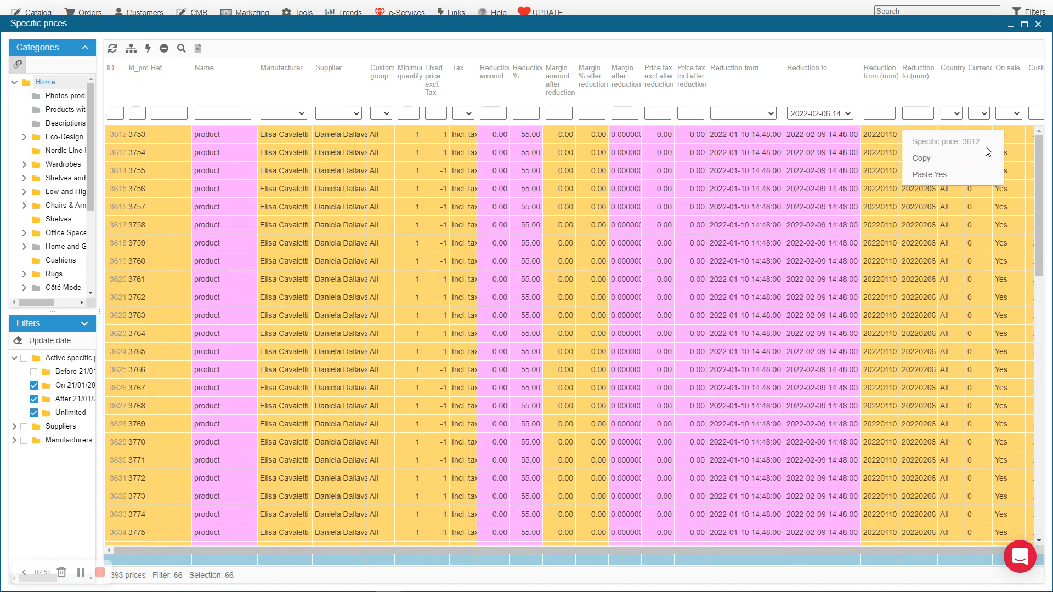
click(980, 159)
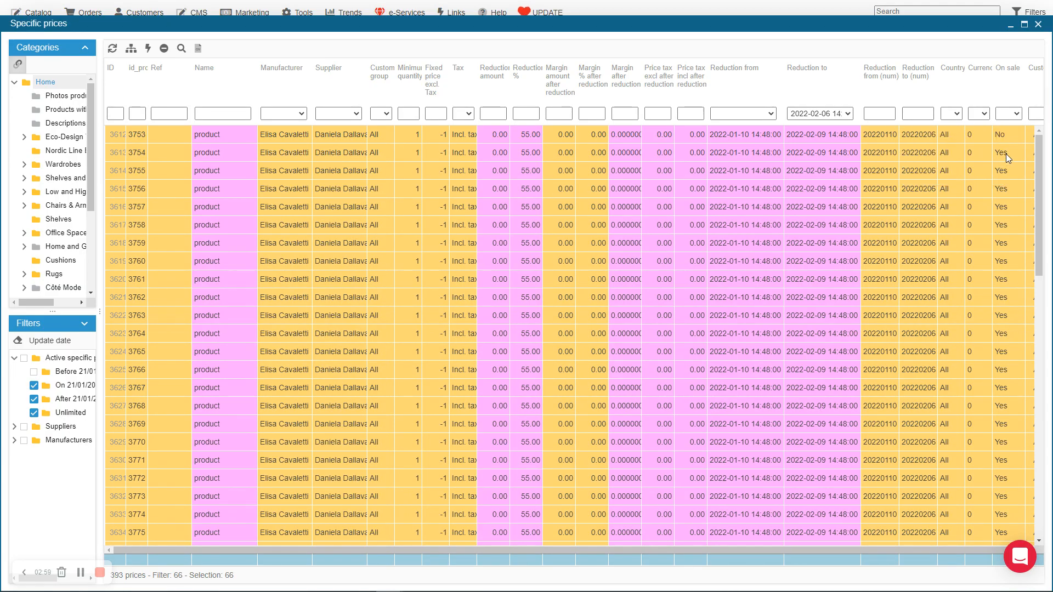
right_click(1006, 154)
click(988, 196)
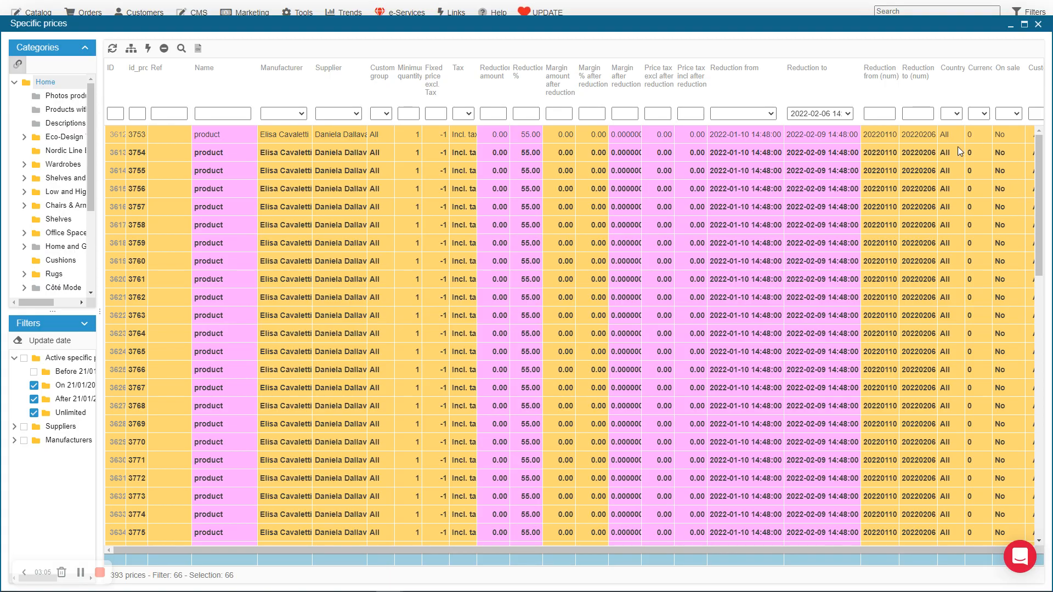
Clear the reduction end date filter, include product combinations' specific prices in the list, and select the price for combination 2199
click(819, 113)
click(811, 128)
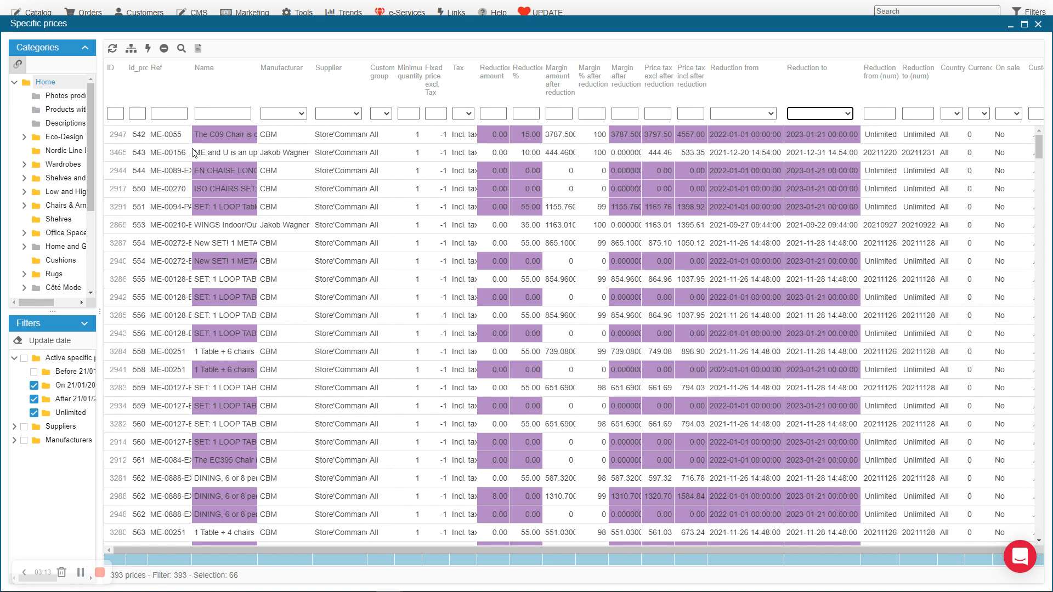
click(131, 50)
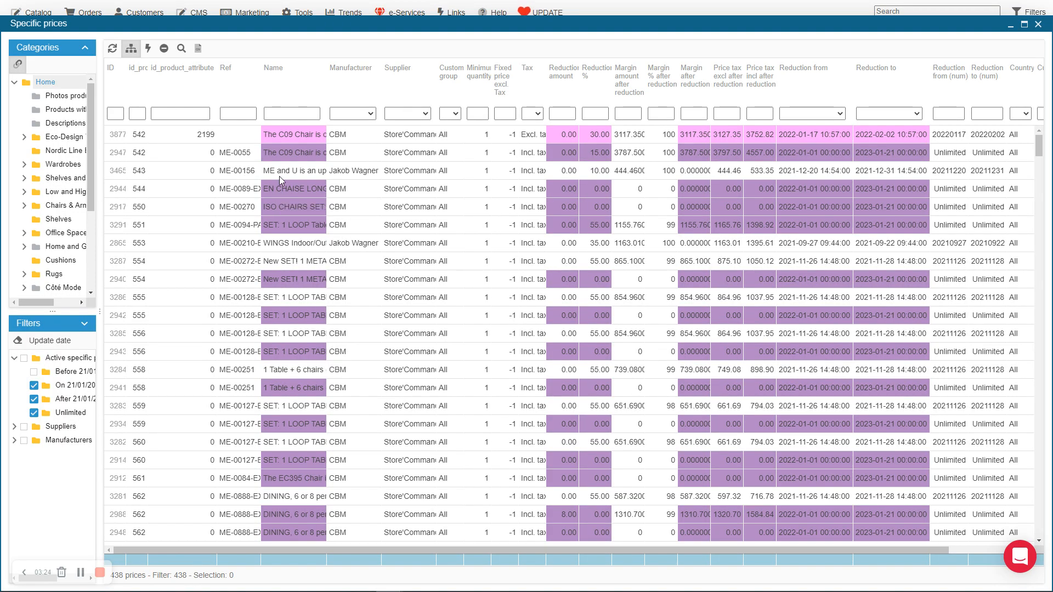
click(191, 136)
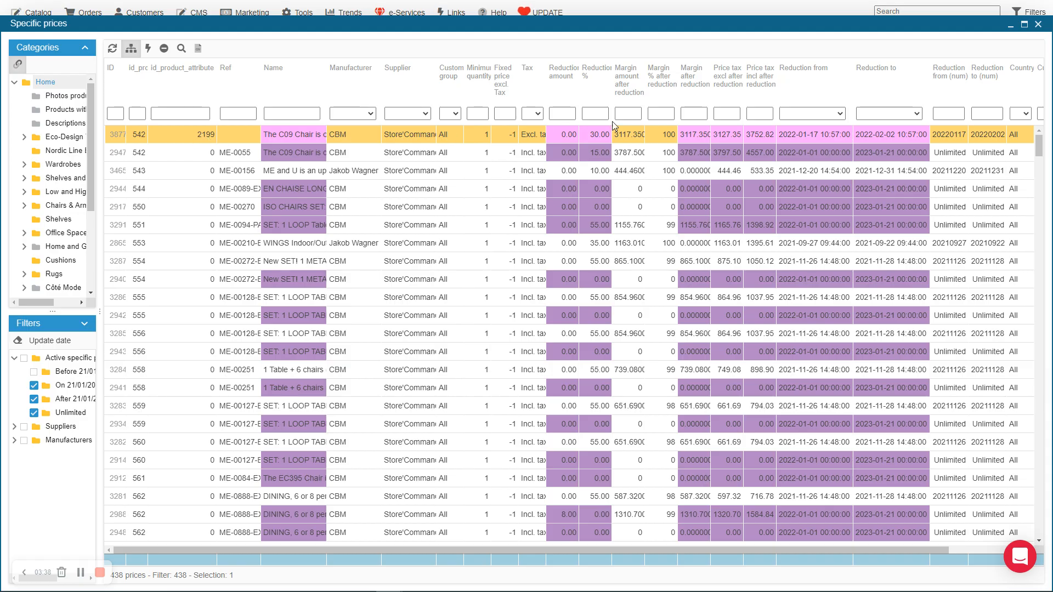
Widen the categories and filters area so that the full category and filter names fit
click(591, 116)
drag(101, 200, 151, 192)
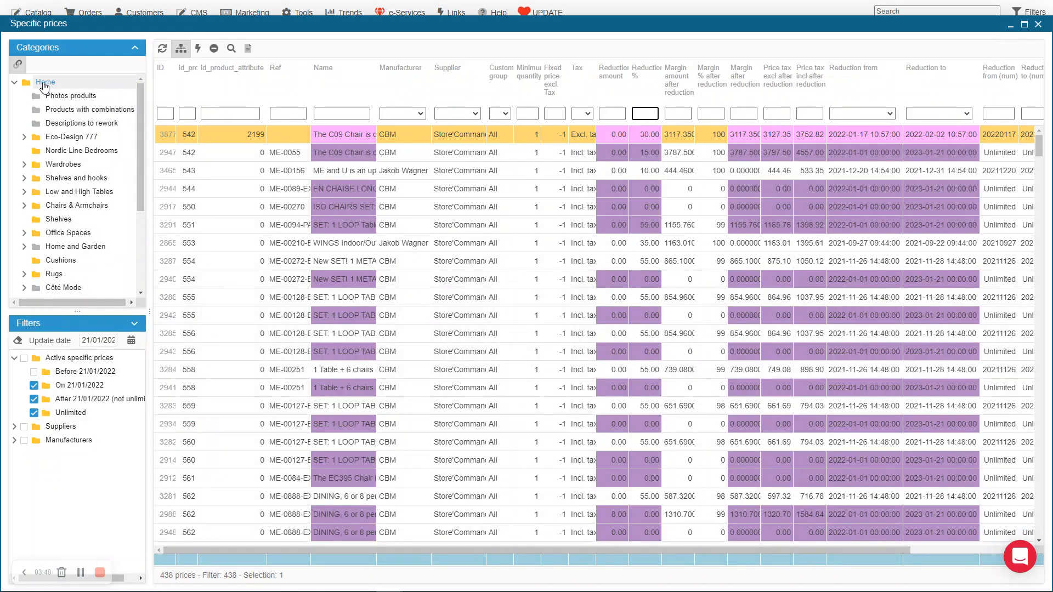